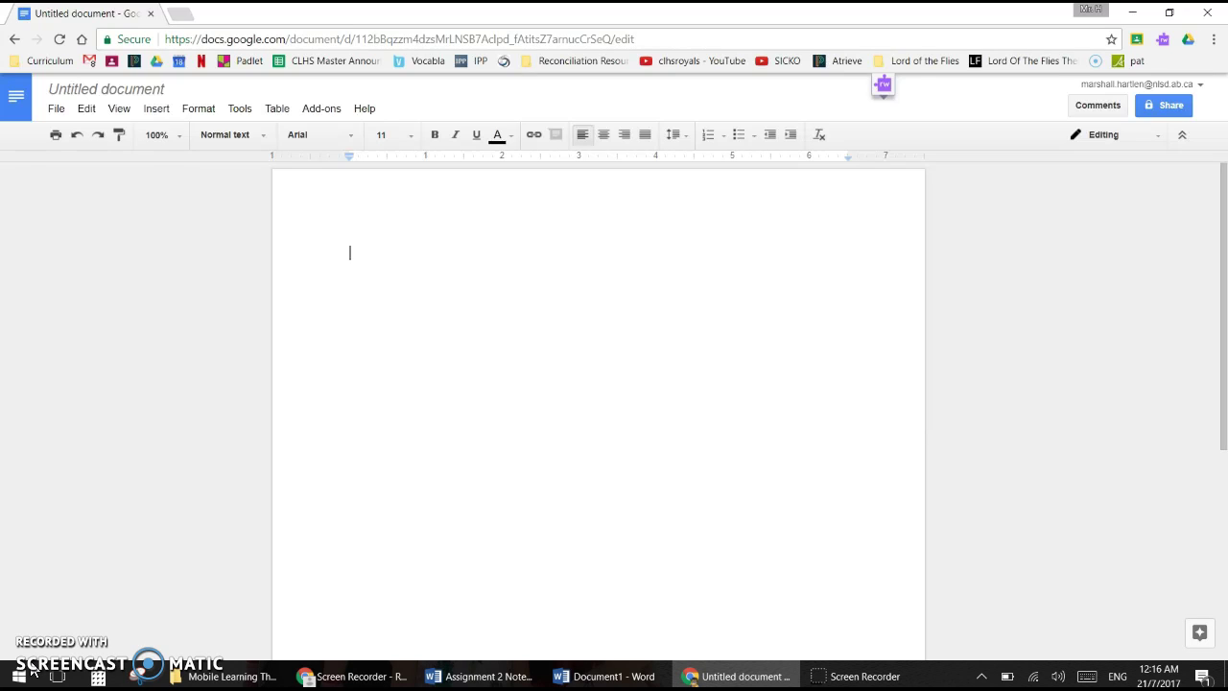
# Find the free colwiz add-on under Get add-ons, install it, and authorize it with the account
pyautogui.click(326, 110)
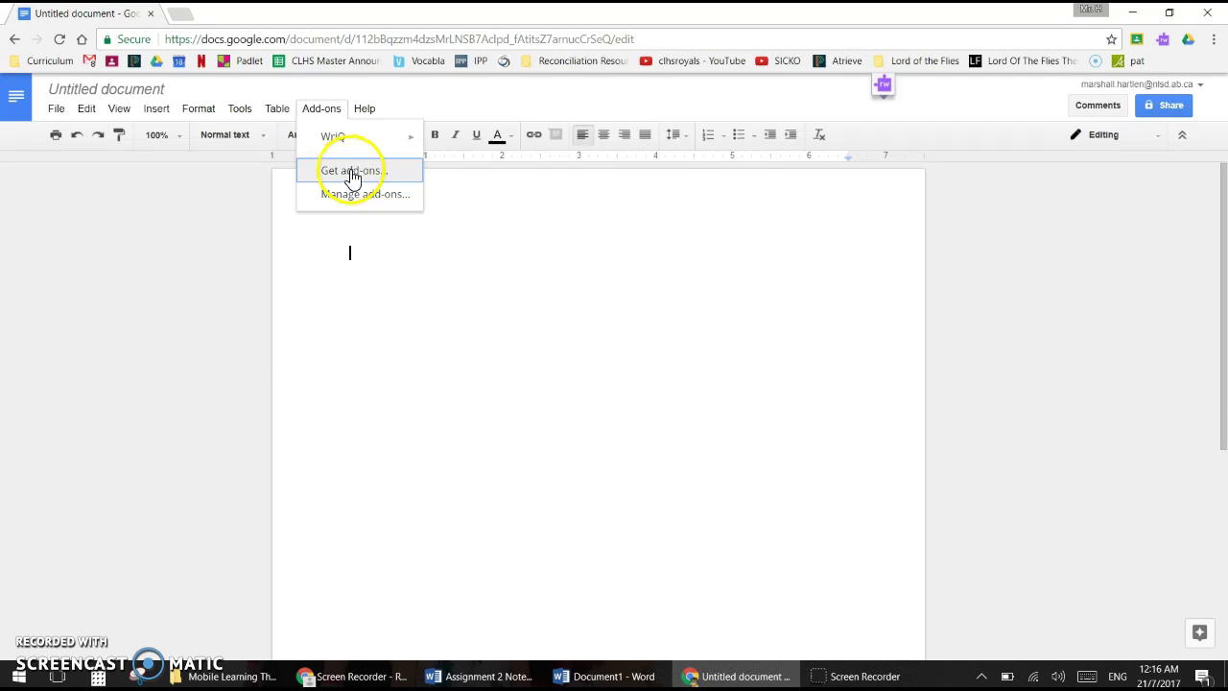
pyautogui.click(353, 175)
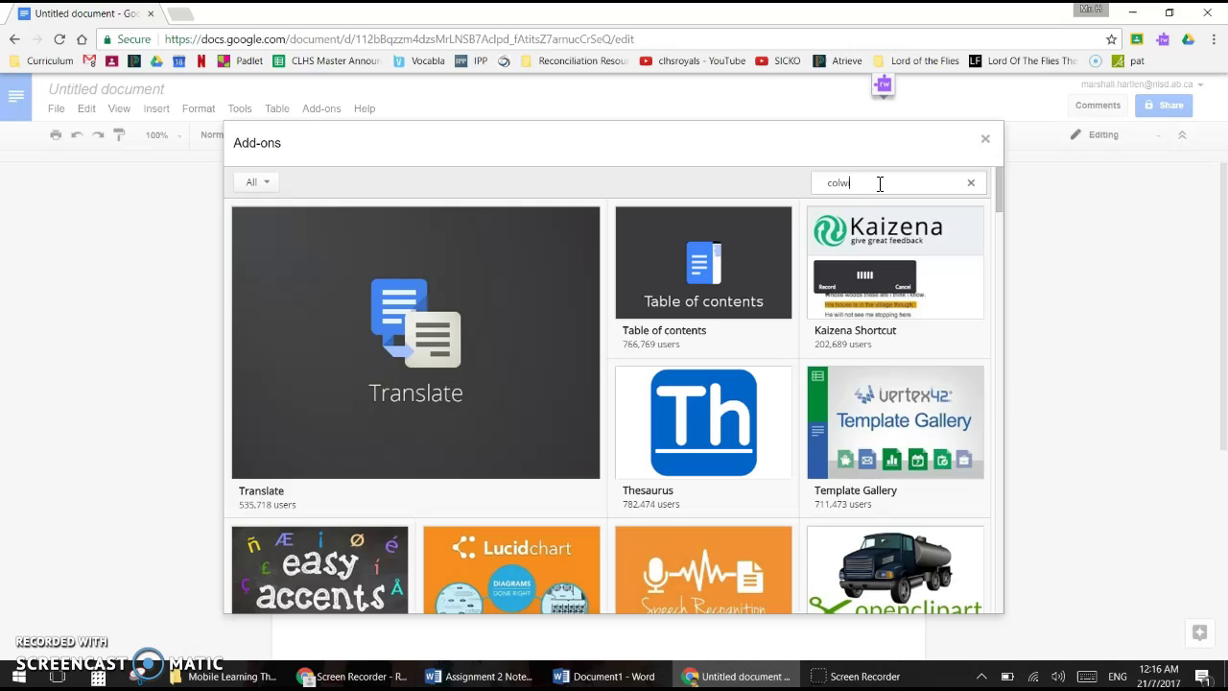
pyautogui.press('Return')
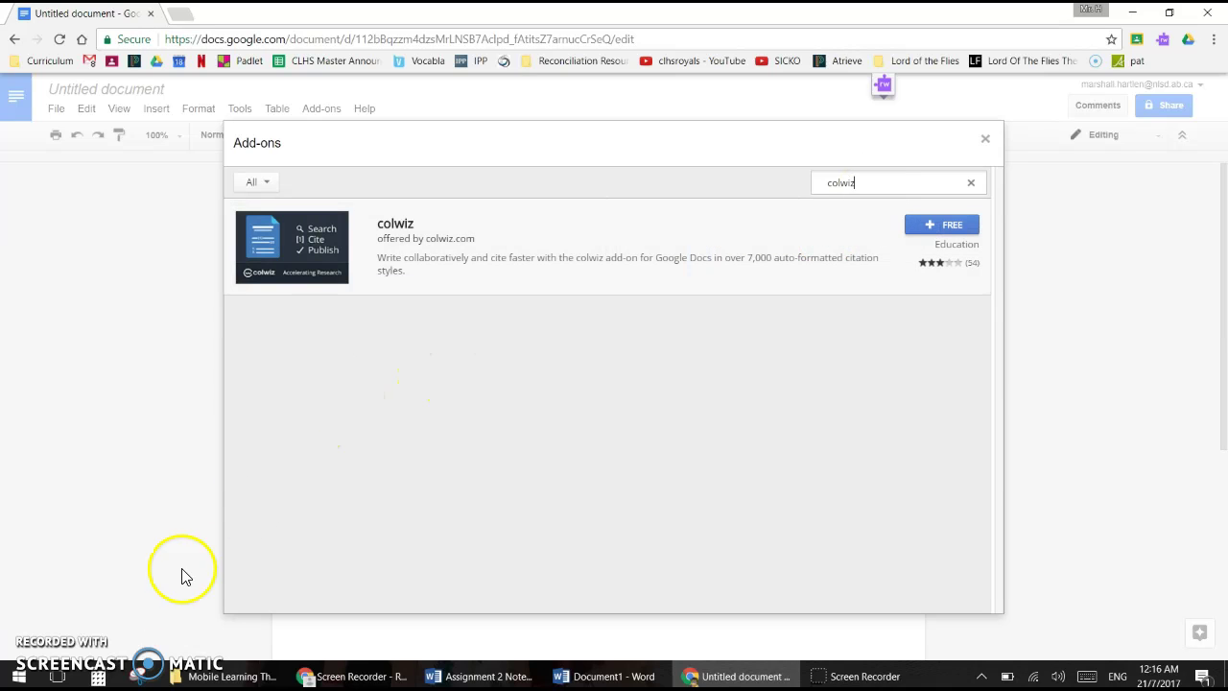
pyautogui.click(950, 225)
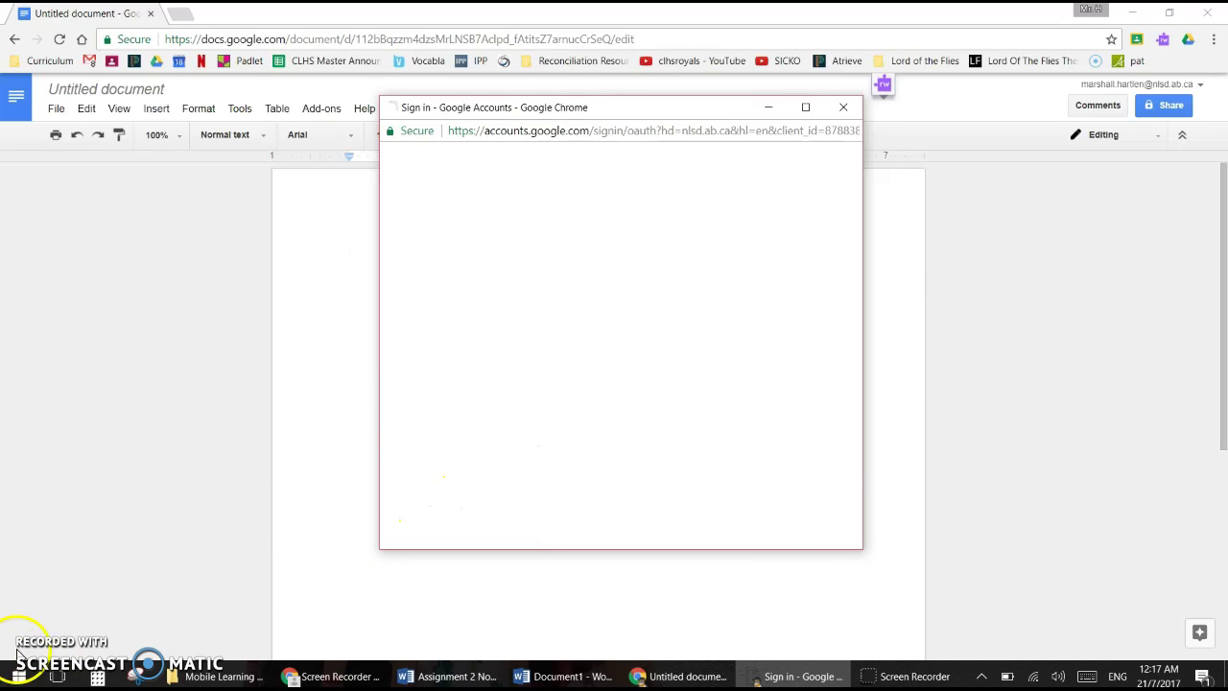
pyautogui.click(554, 291)
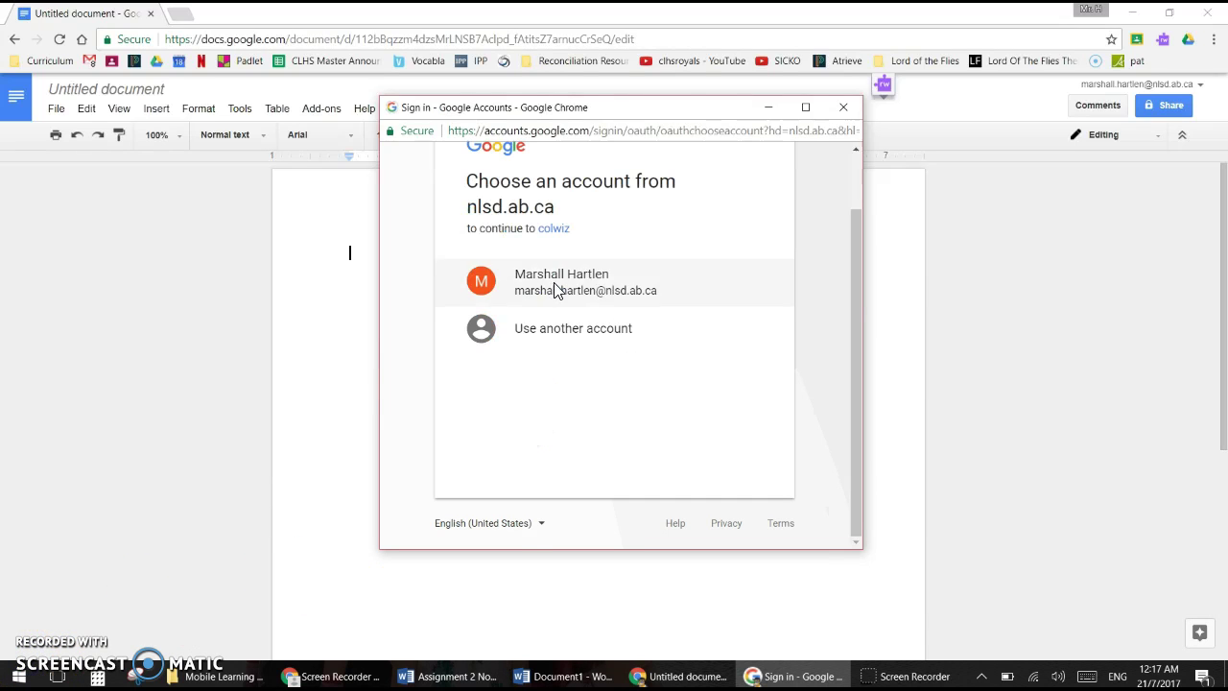
pyautogui.click(728, 464)
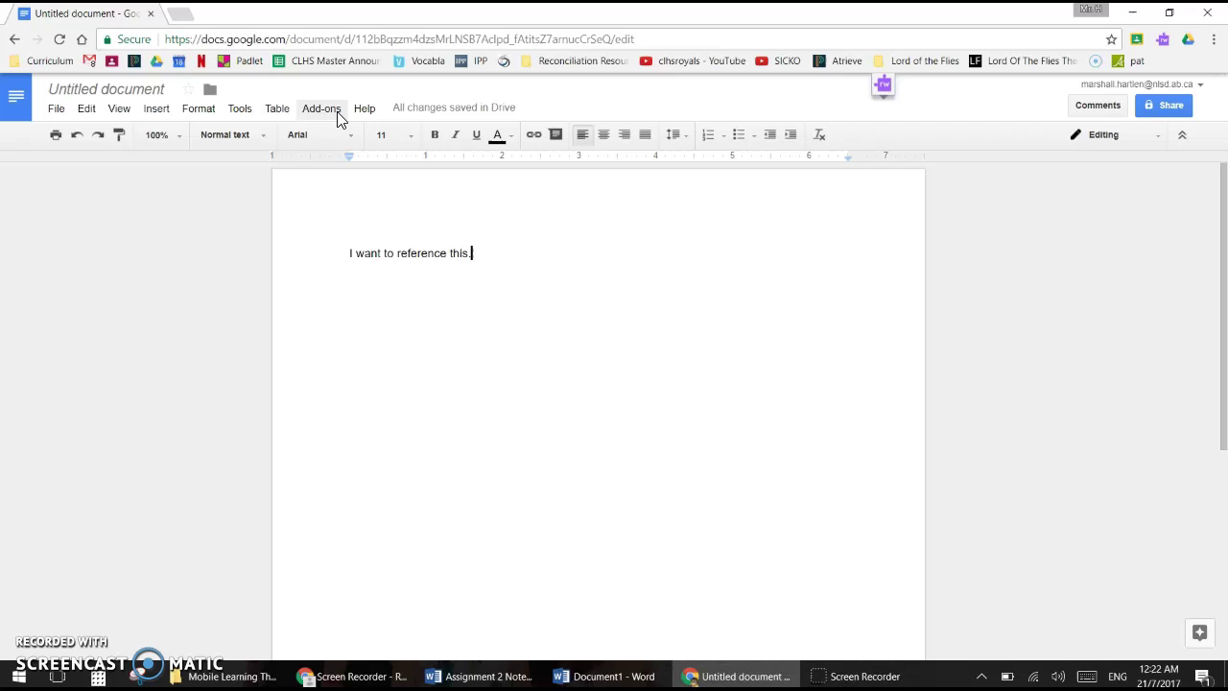
# Open colwiz Manage Citations in the sidebar and switch to its My Library tab
pyautogui.click(337, 113)
pyautogui.click(332, 139)
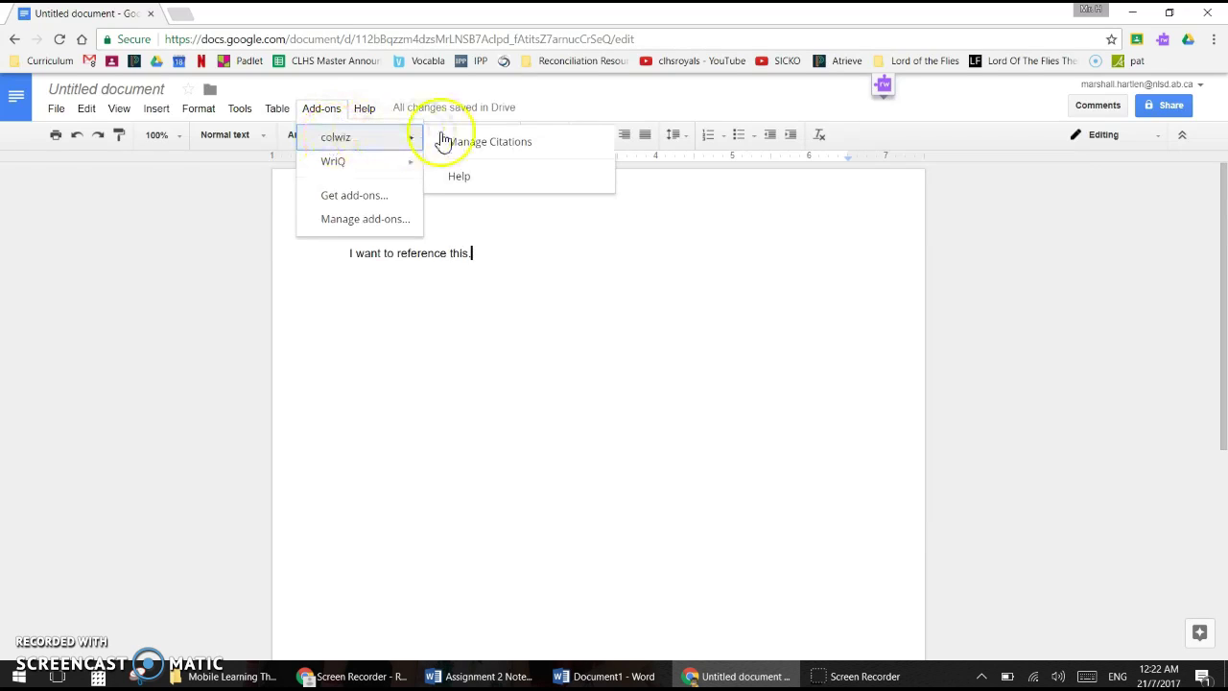
pyautogui.click(471, 146)
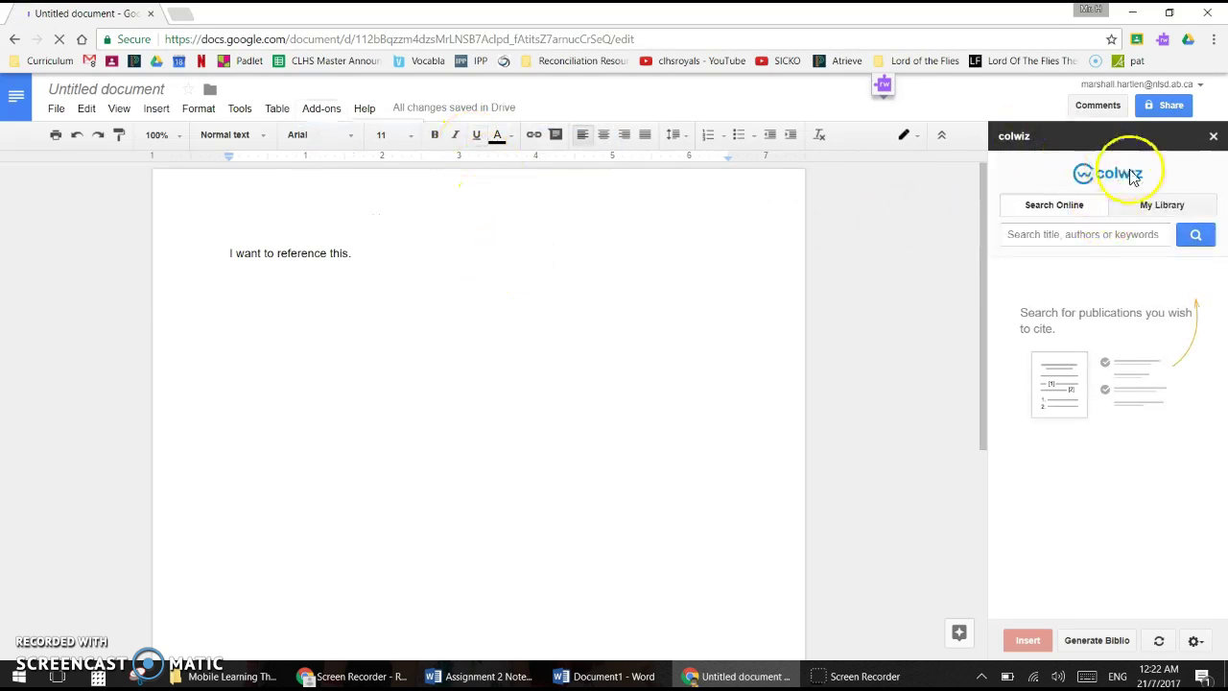
pyautogui.click(1091, 237)
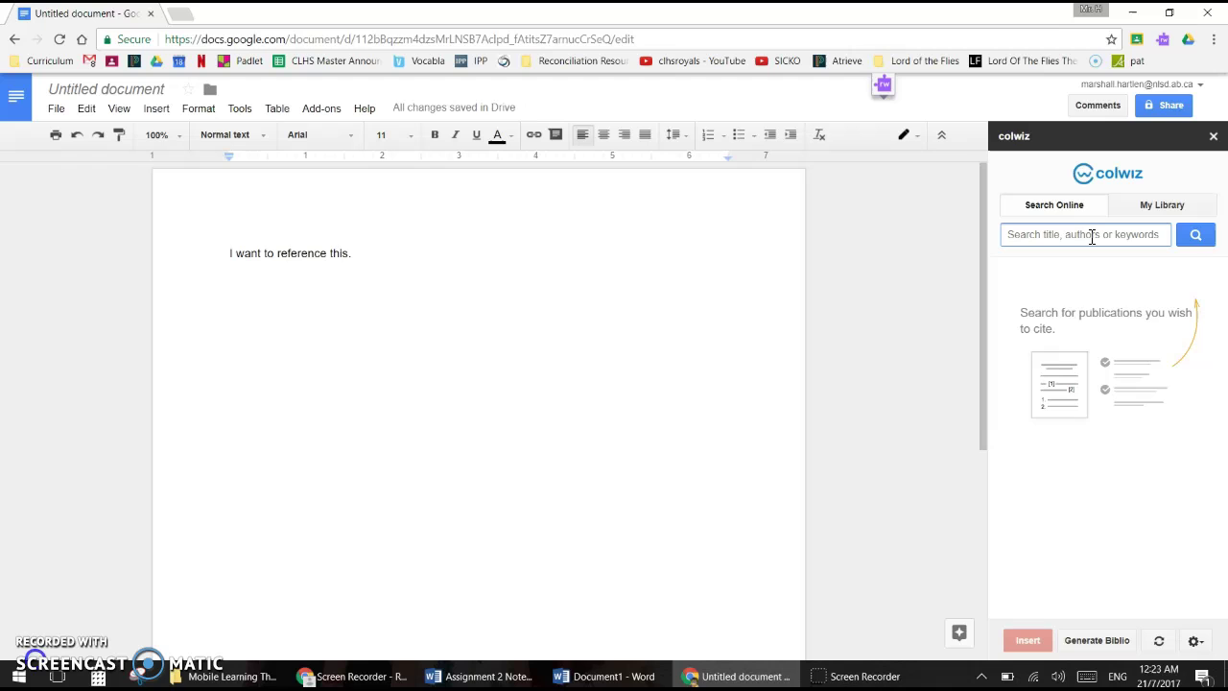
pyautogui.click(1066, 219)
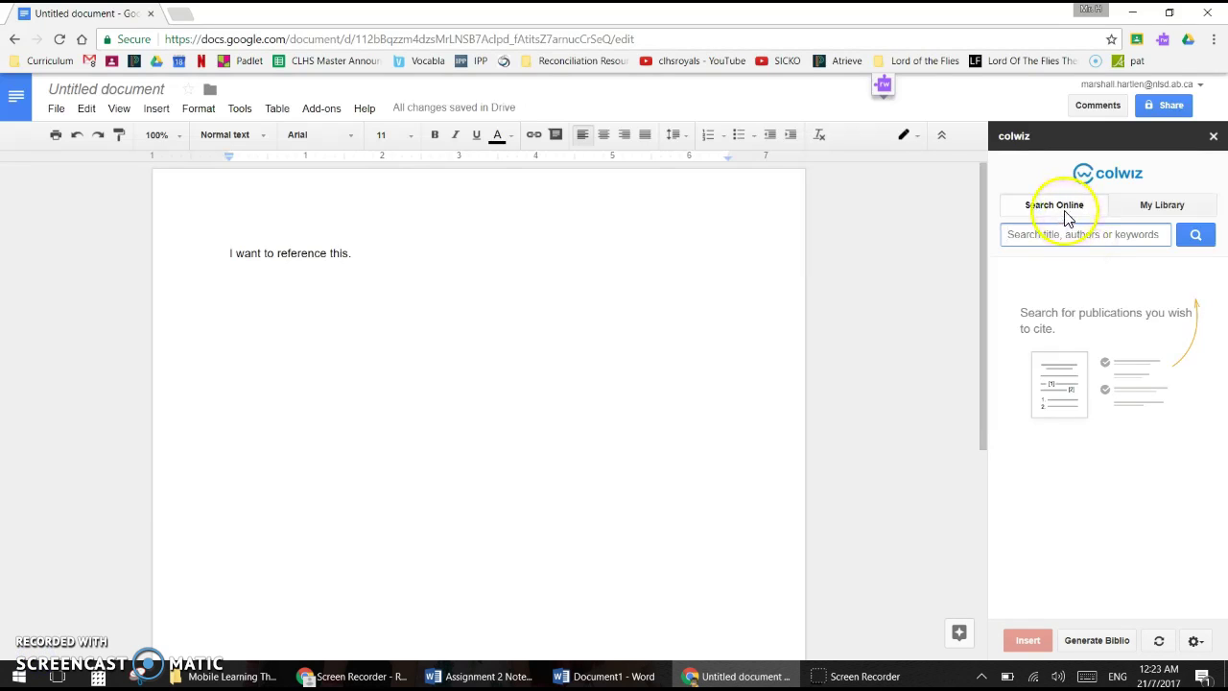
pyautogui.click(1160, 211)
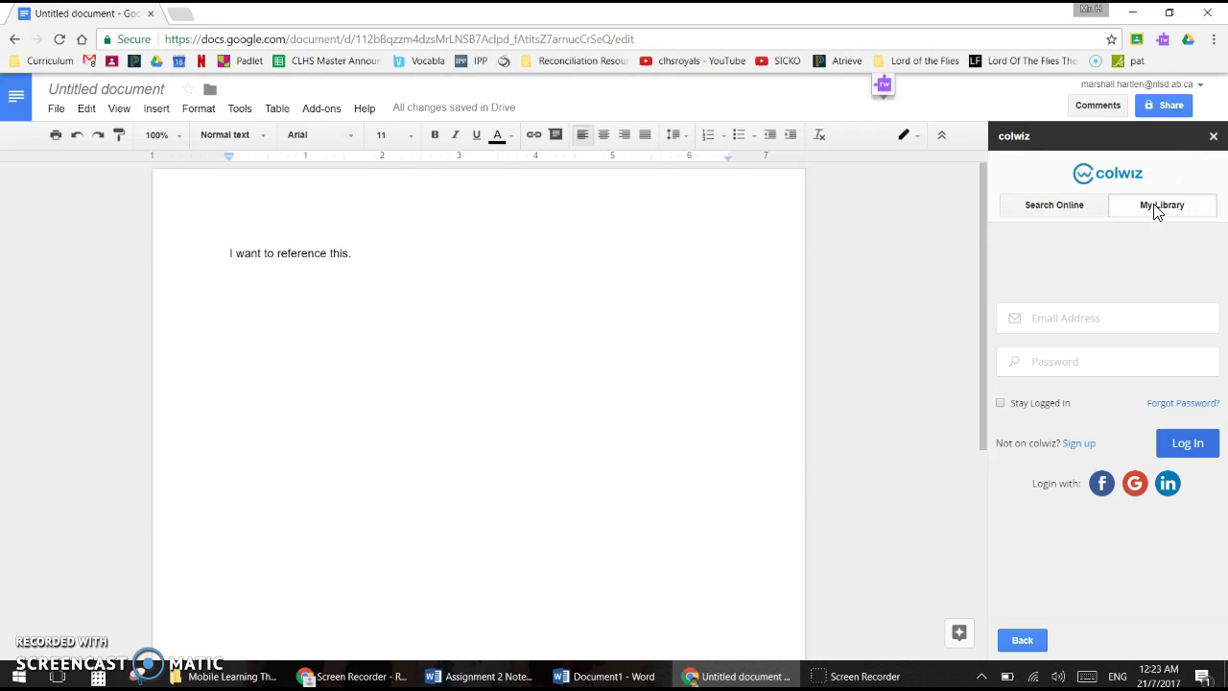
# Search colwiz online for 'A model for framing mobile learning' and insert Koole's citation after the sentence
pyautogui.click(1074, 215)
pyautogui.click(1057, 238)
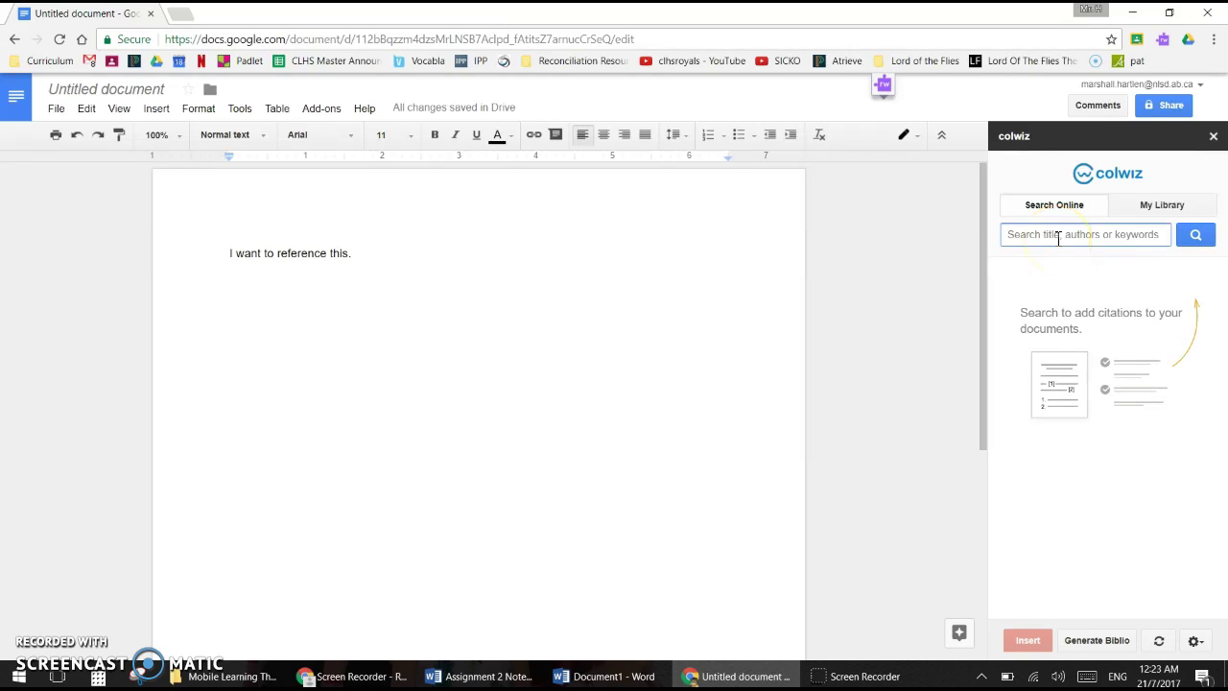
pyautogui.click(1196, 242)
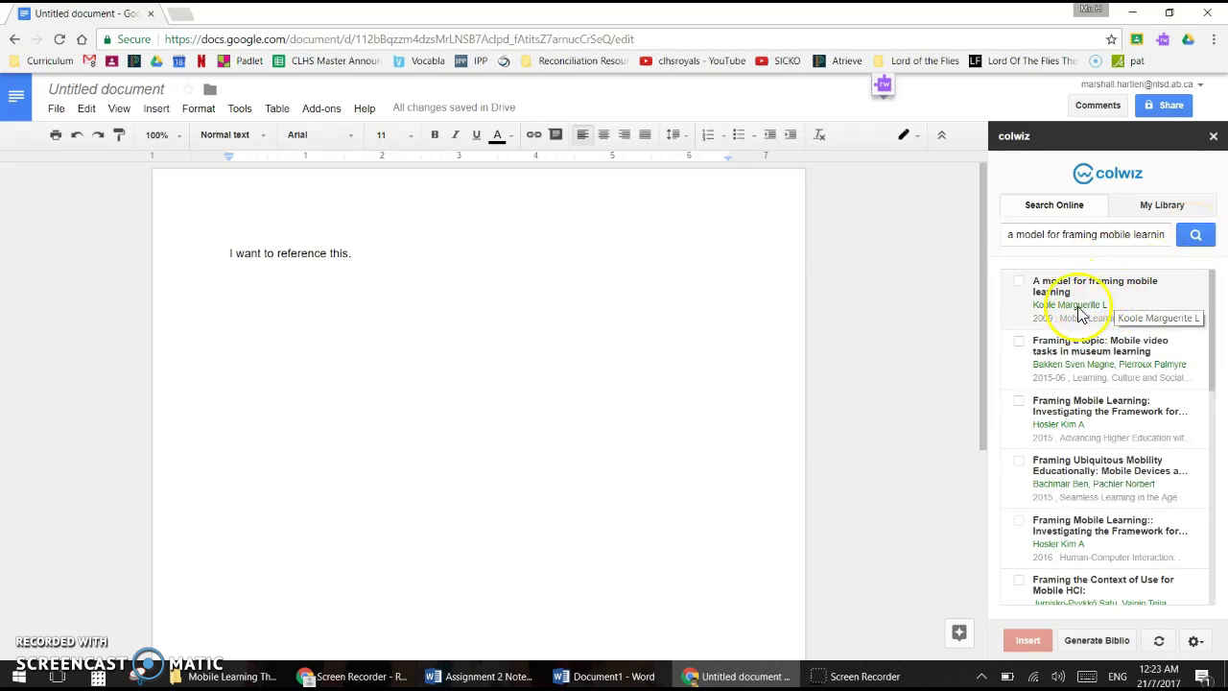
pyautogui.click(1021, 282)
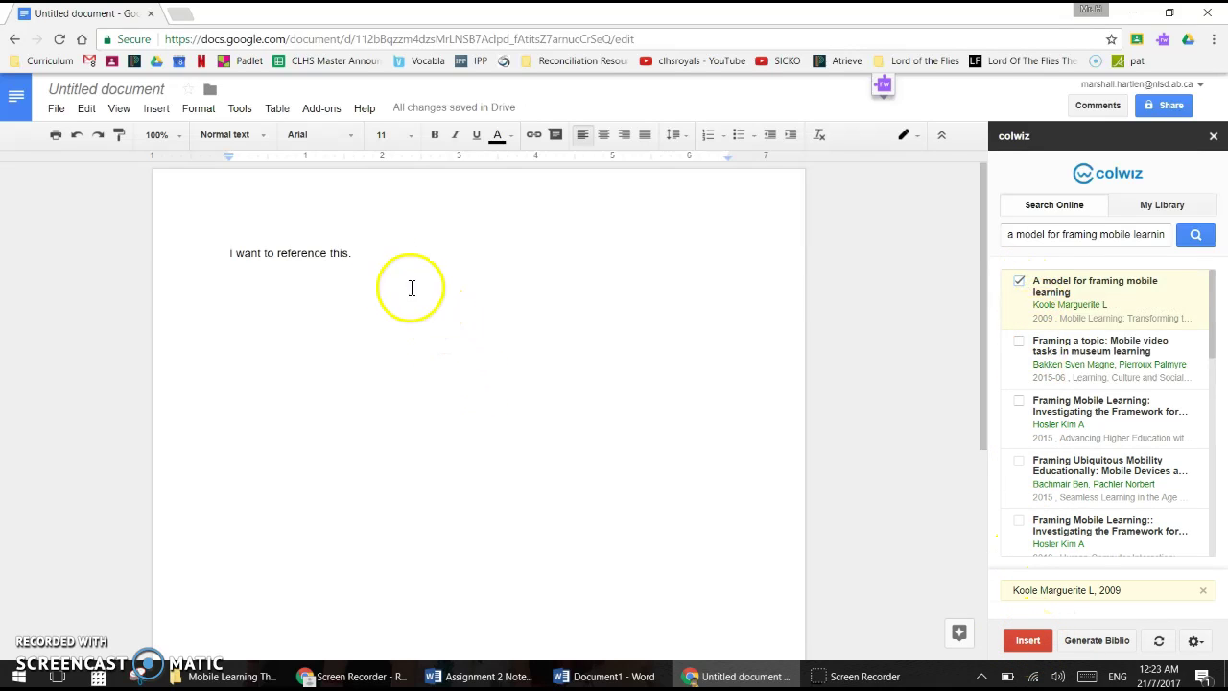
pyautogui.click(352, 251)
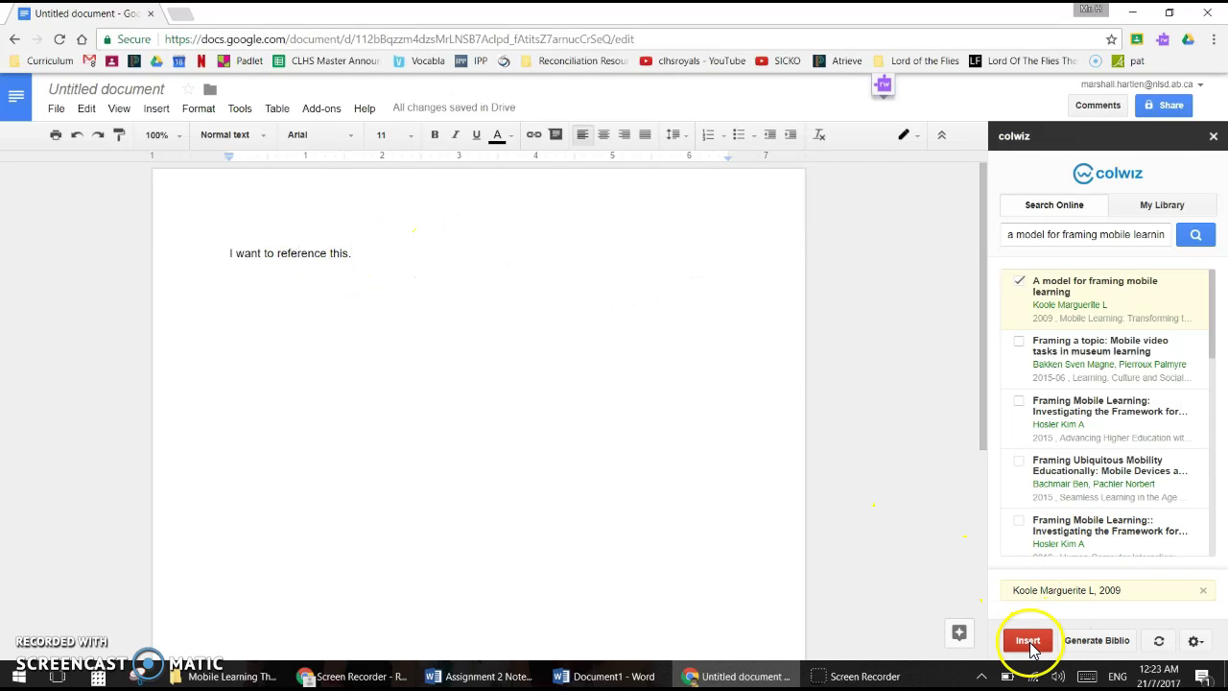
pyautogui.click(1028, 641)
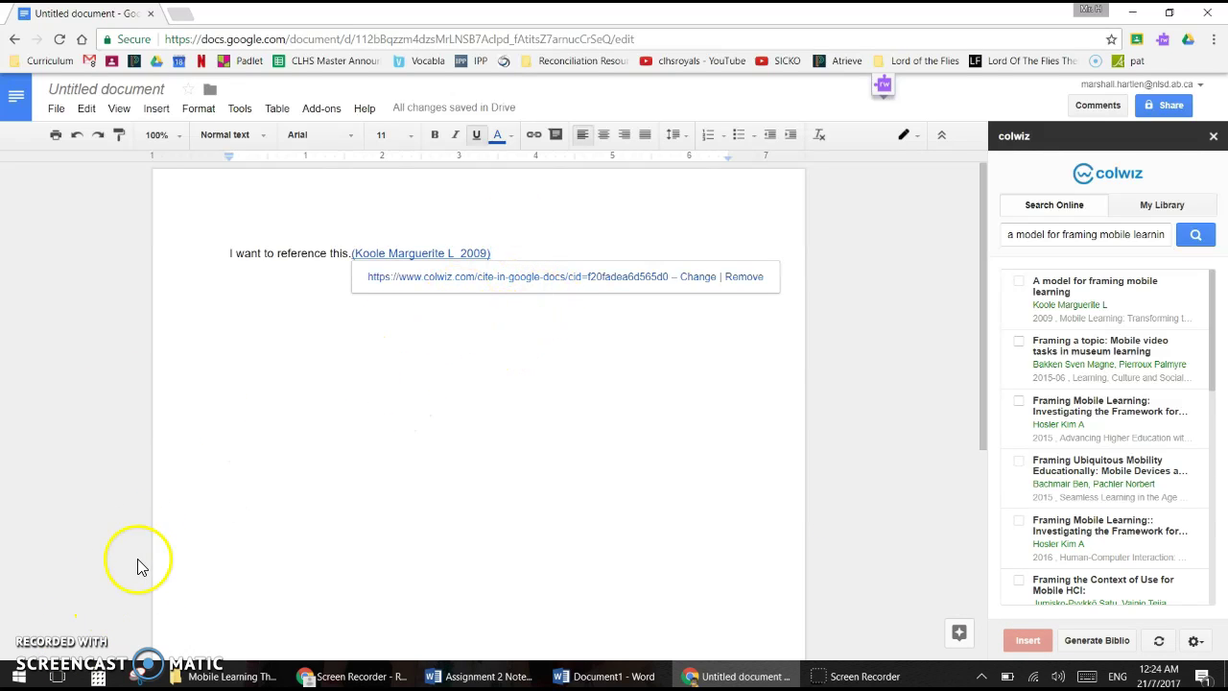
# Change the colwiz citation style to American Psychological Association 6th edition
pyautogui.click(1195, 641)
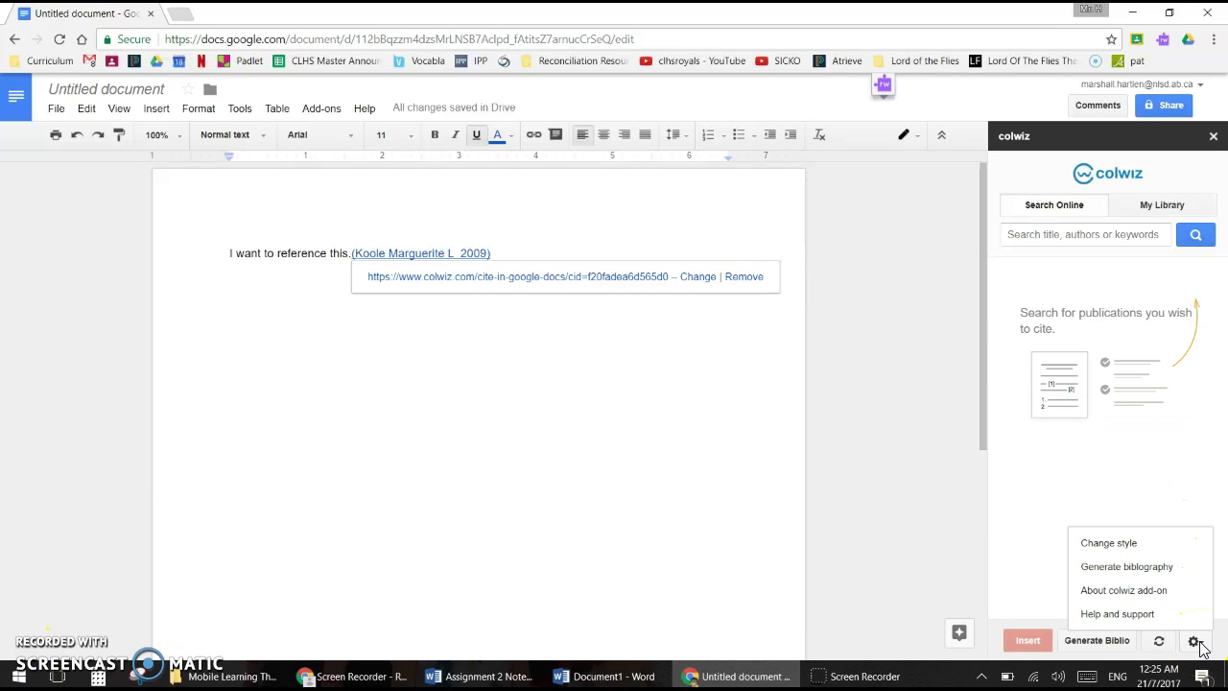
pyautogui.click(1137, 545)
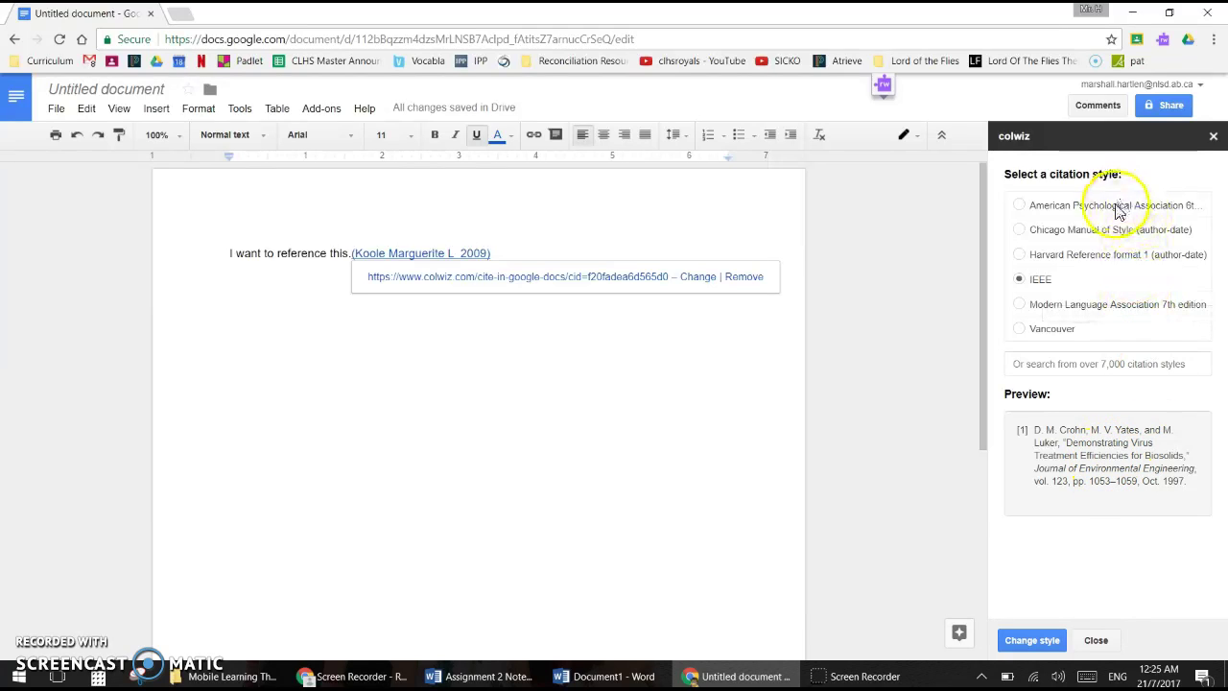
pyautogui.click(1020, 206)
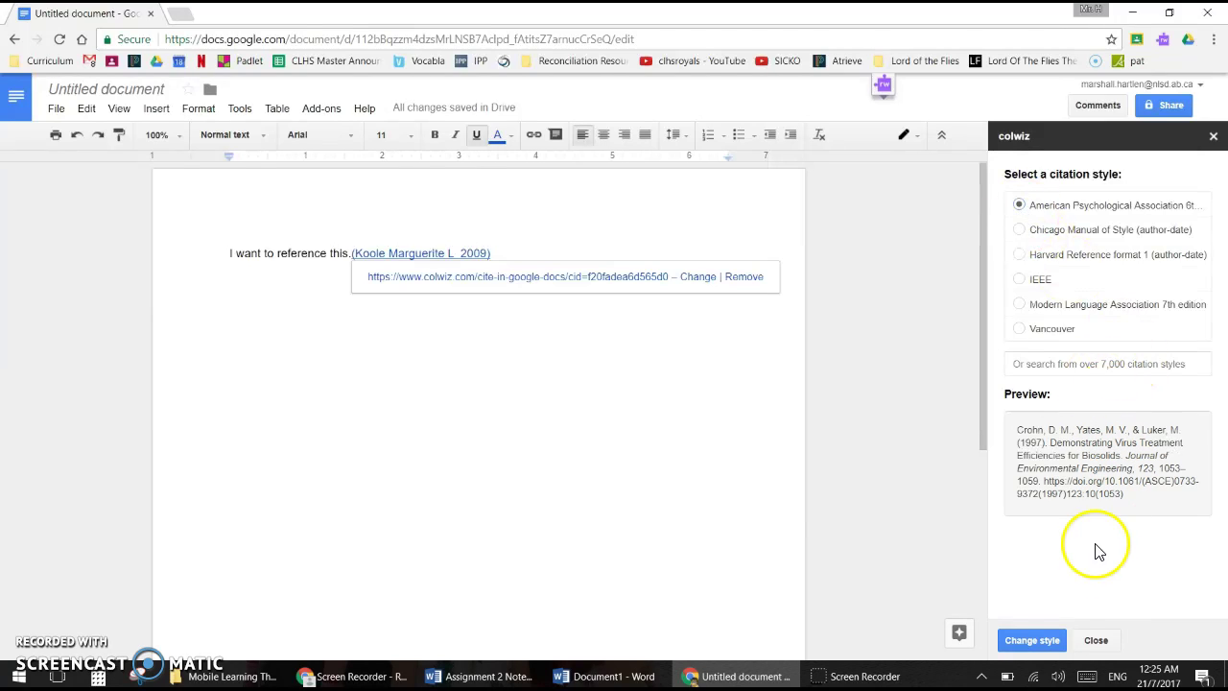
pyautogui.click(1044, 642)
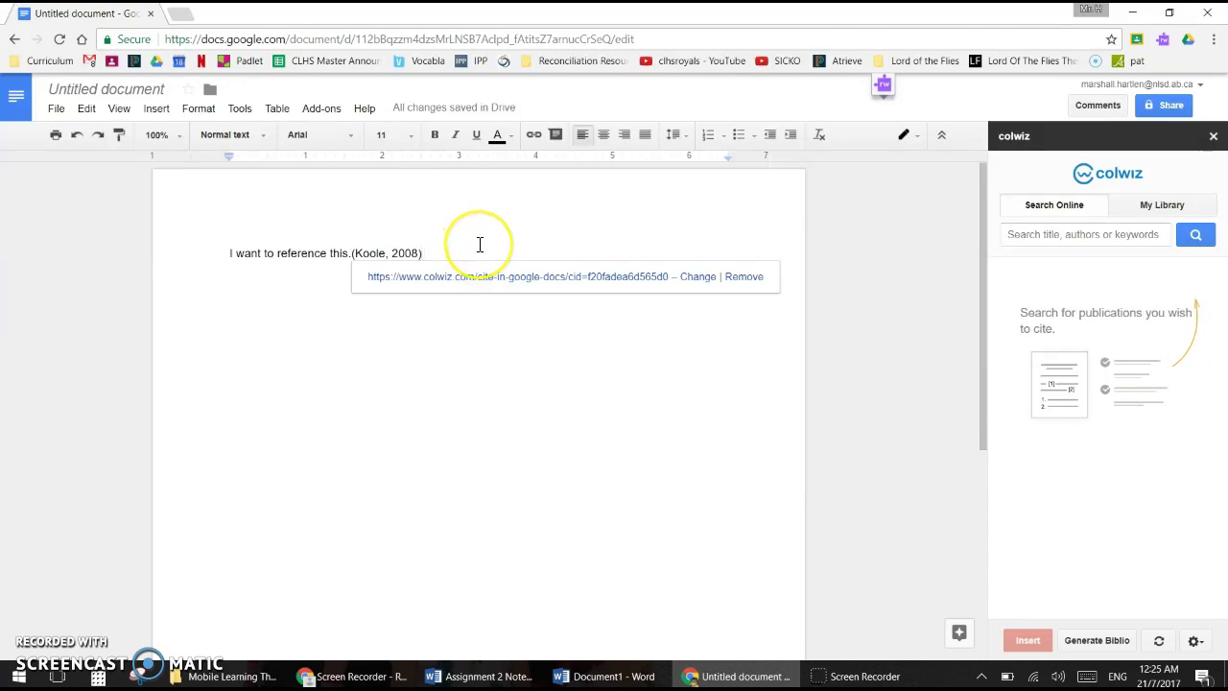
# Start a new line and generate the colwiz bibliography with Koole's APA reference
pyautogui.press('Return')
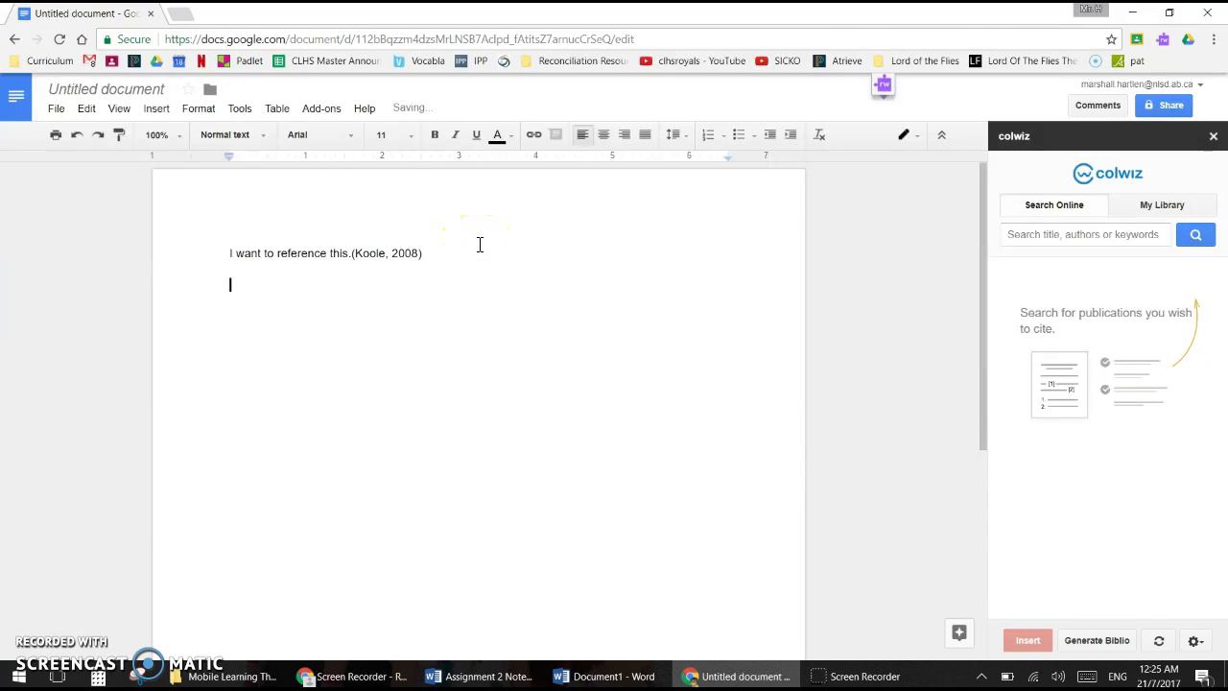
pyautogui.click(1093, 648)
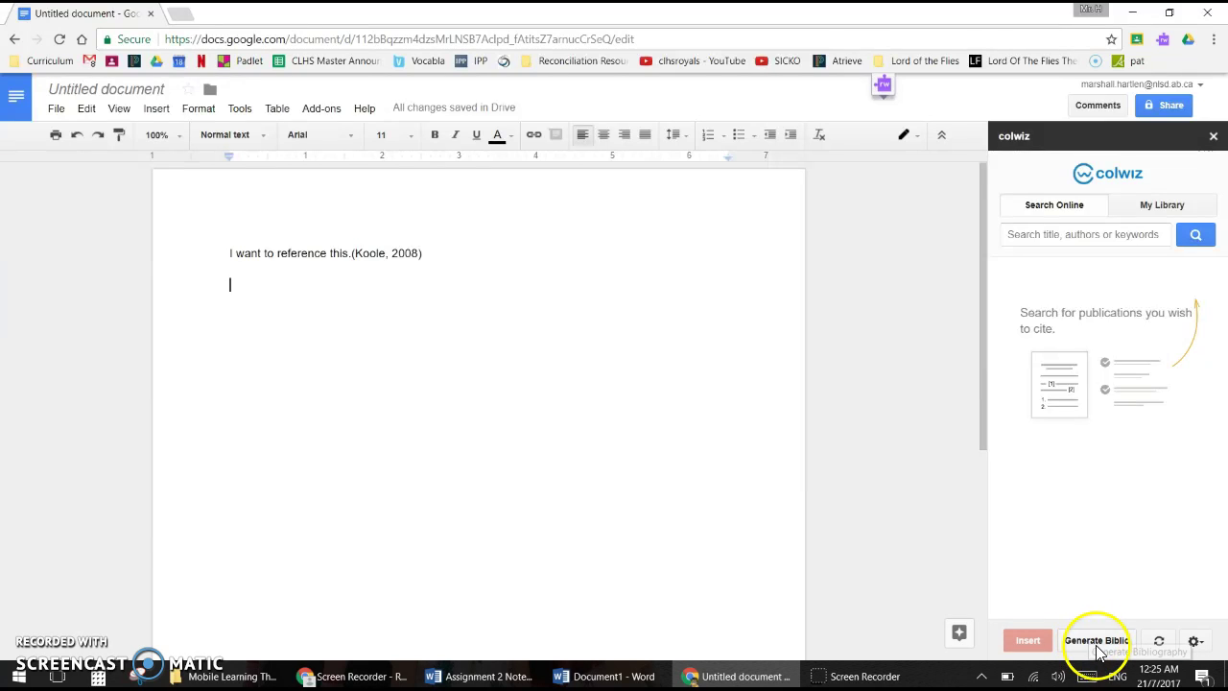
pyautogui.click(1082, 645)
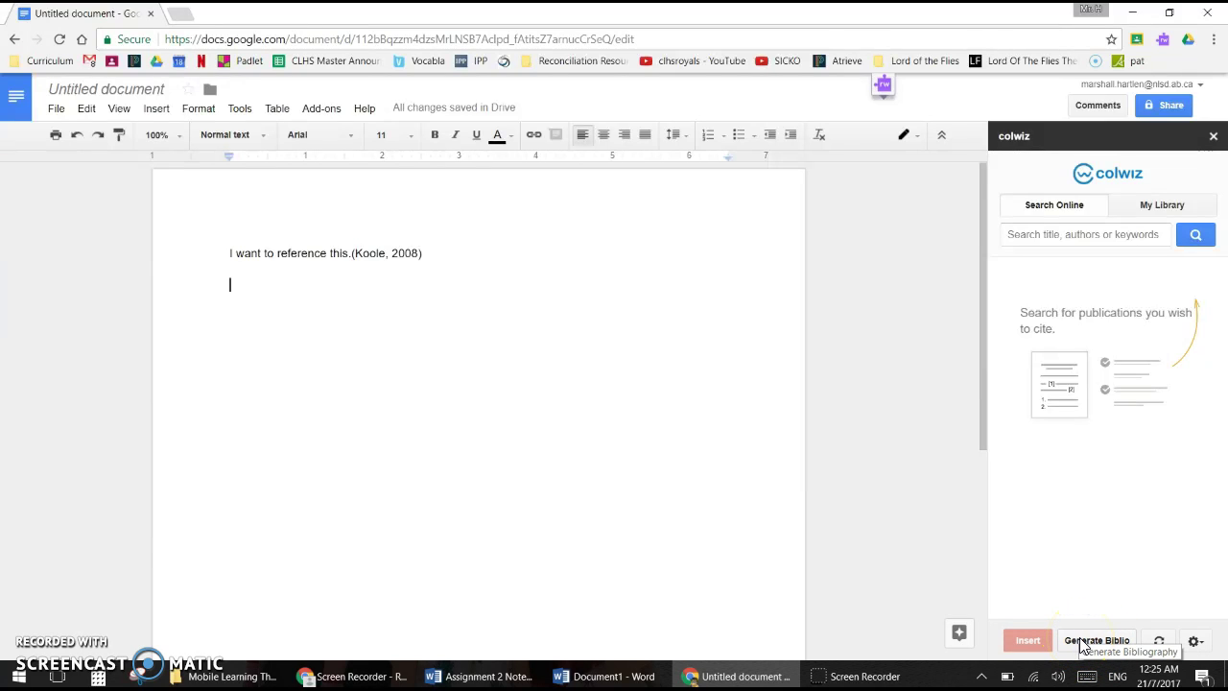
pyautogui.click(34, 662)
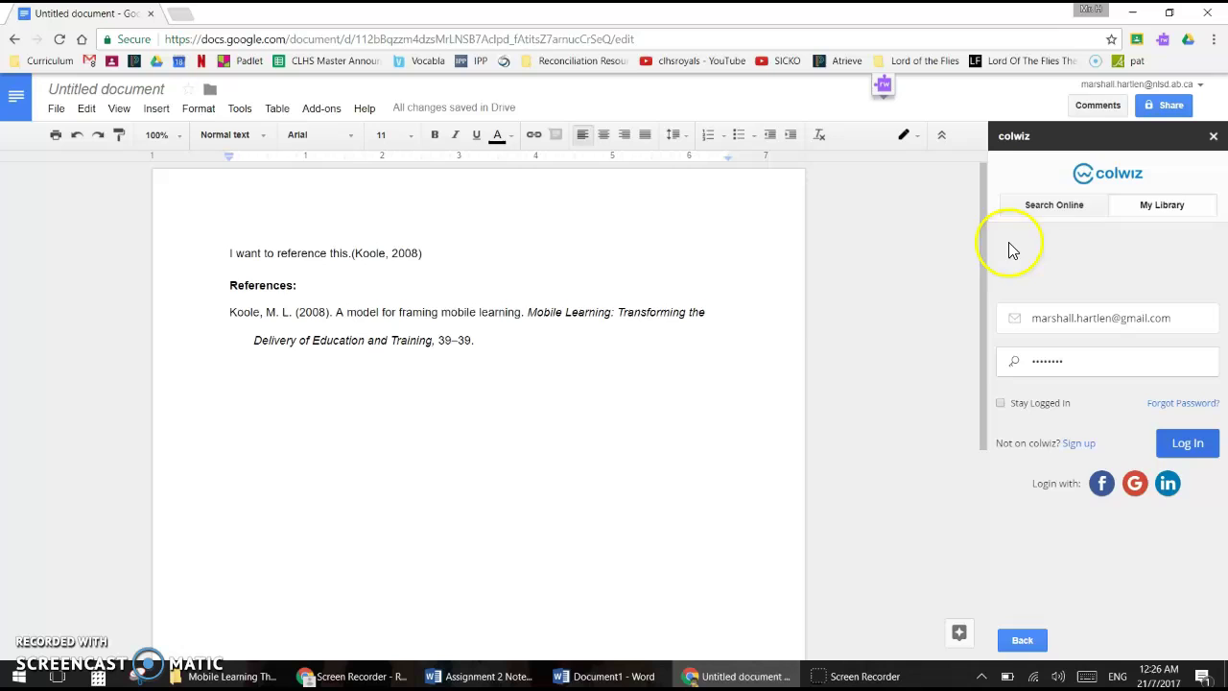
# Log in to the colwiz library with the account's email and password
pyautogui.click(1190, 443)
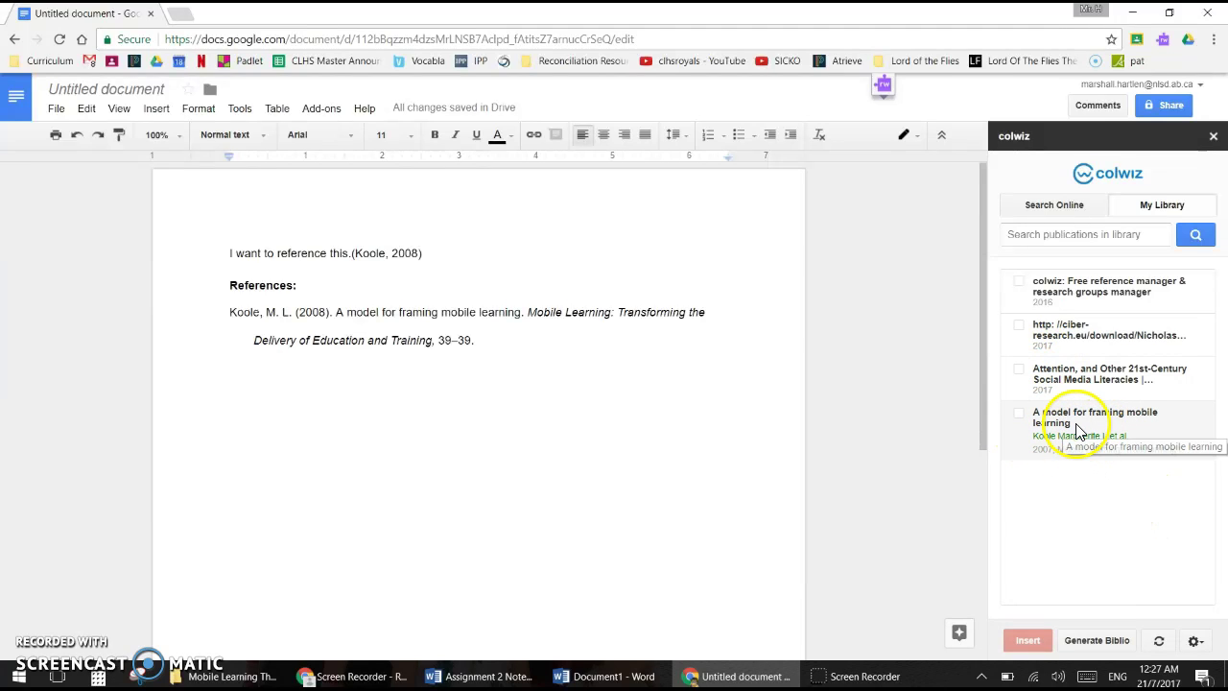
# Insert the saved Koole 2007 paper as a second citation and reprocess citations via Change style
pyautogui.click(1018, 414)
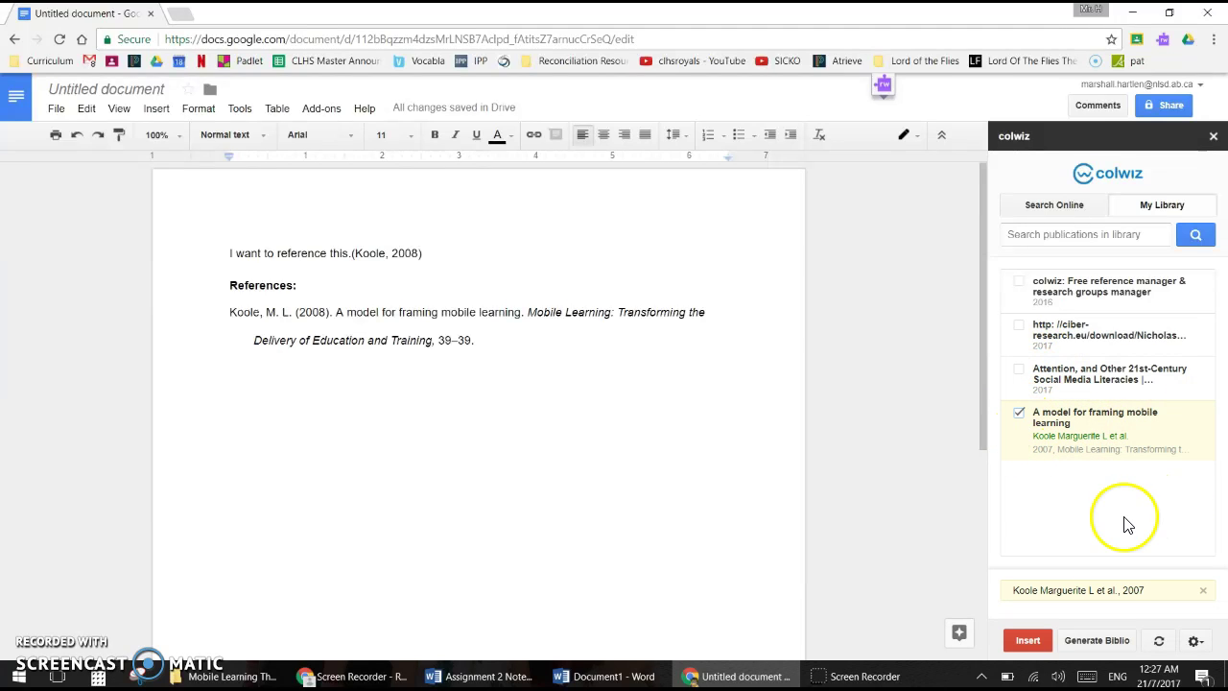
pyautogui.click(1027, 640)
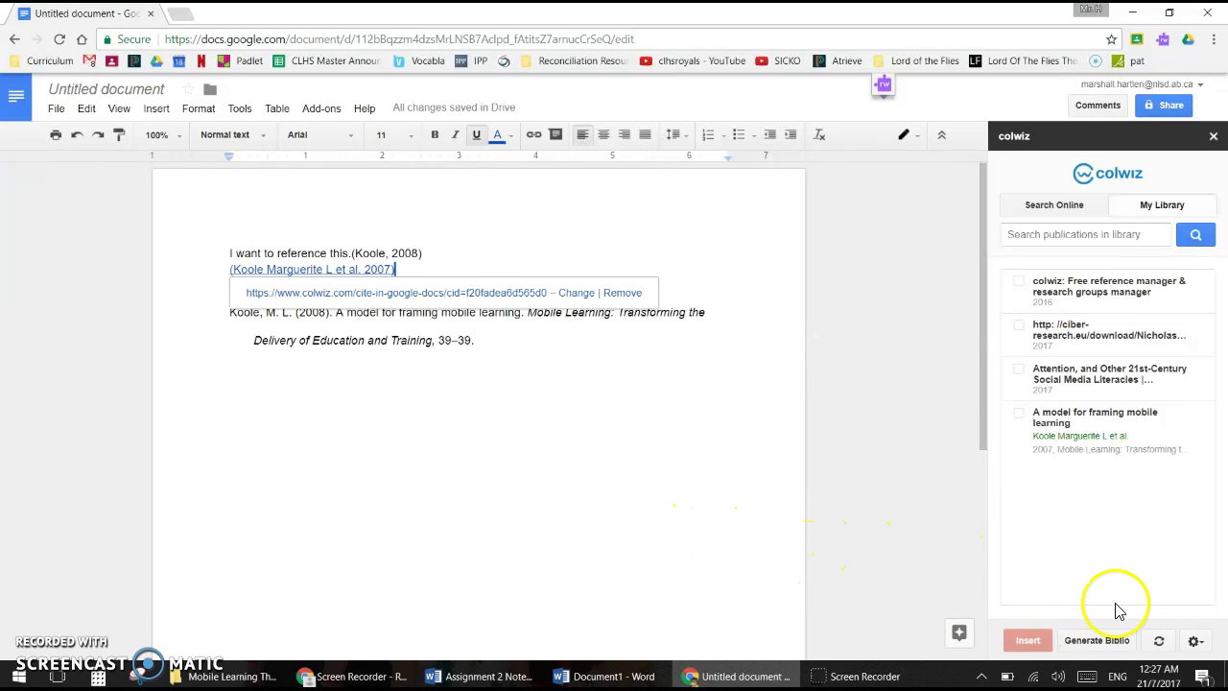
pyautogui.click(1195, 641)
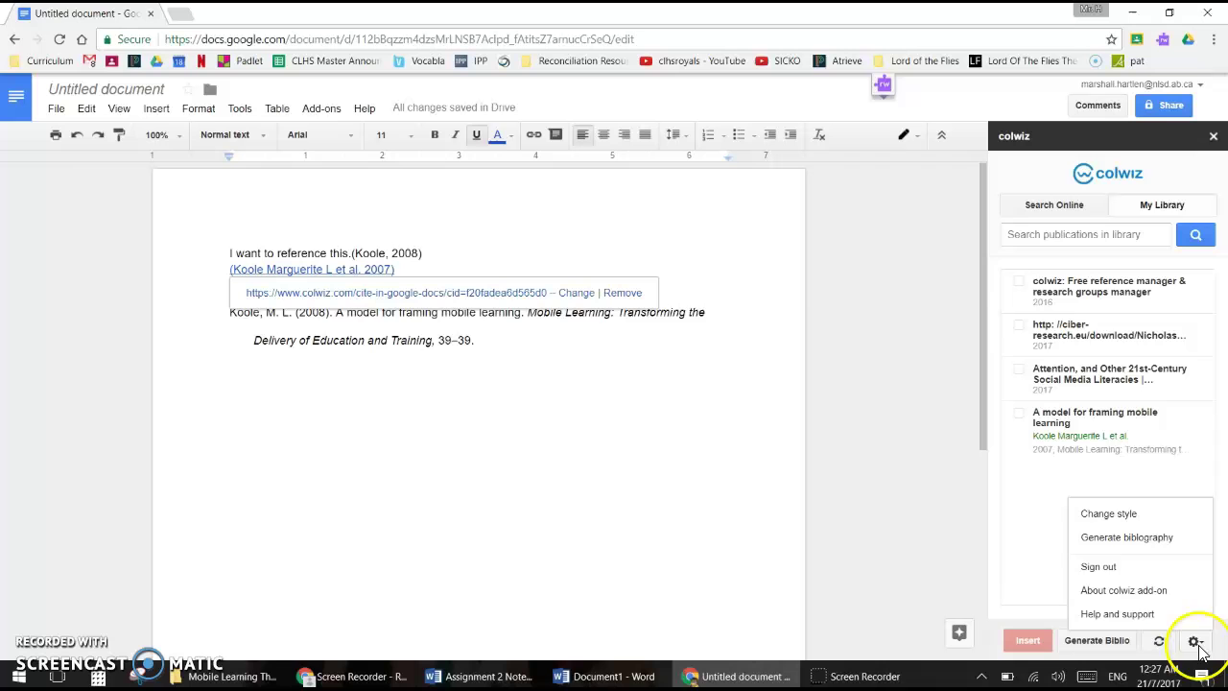
pyautogui.click(1134, 524)
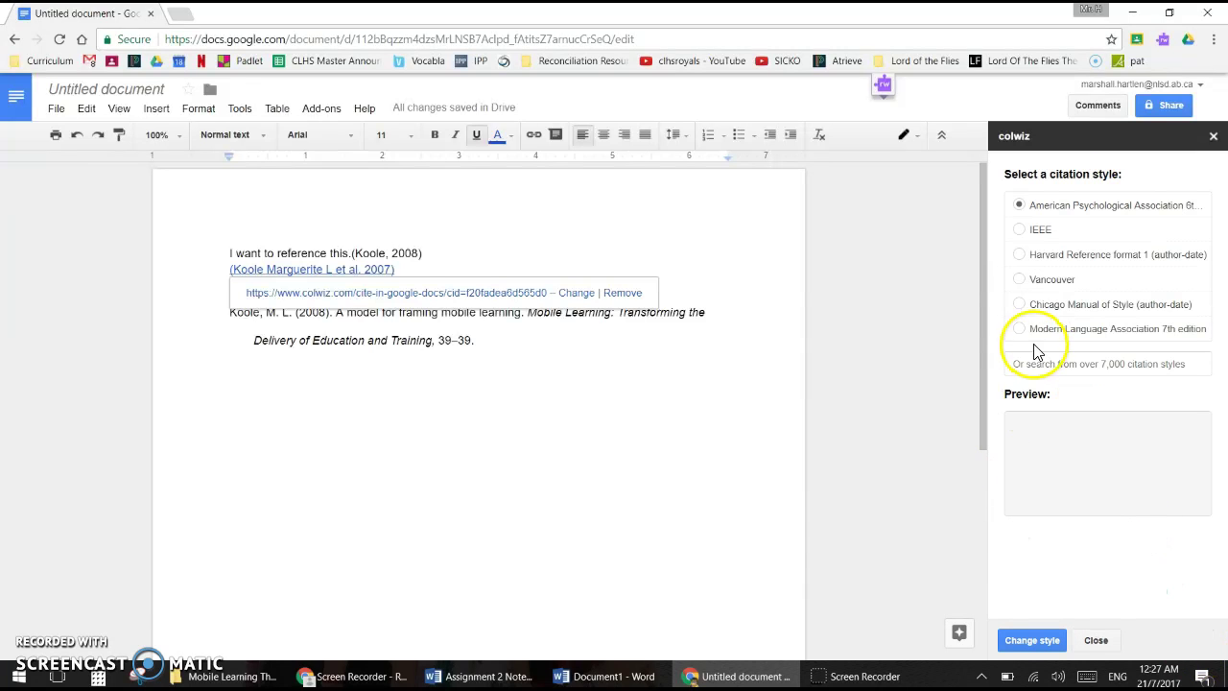
pyautogui.click(1033, 640)
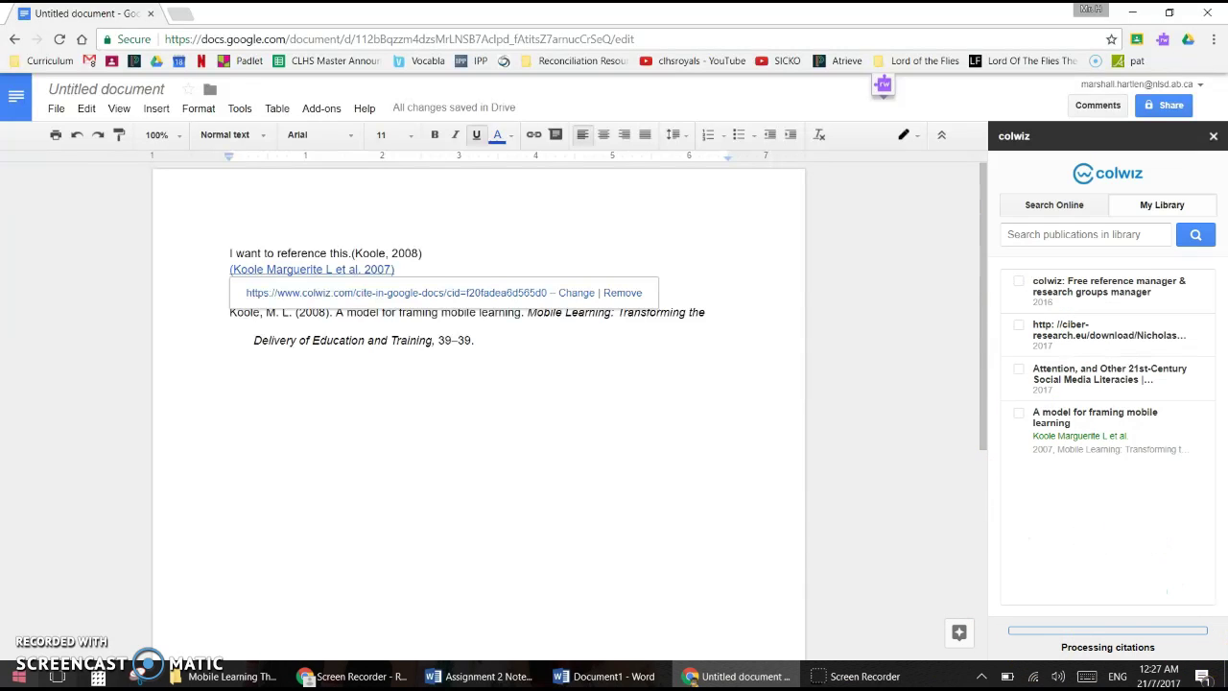